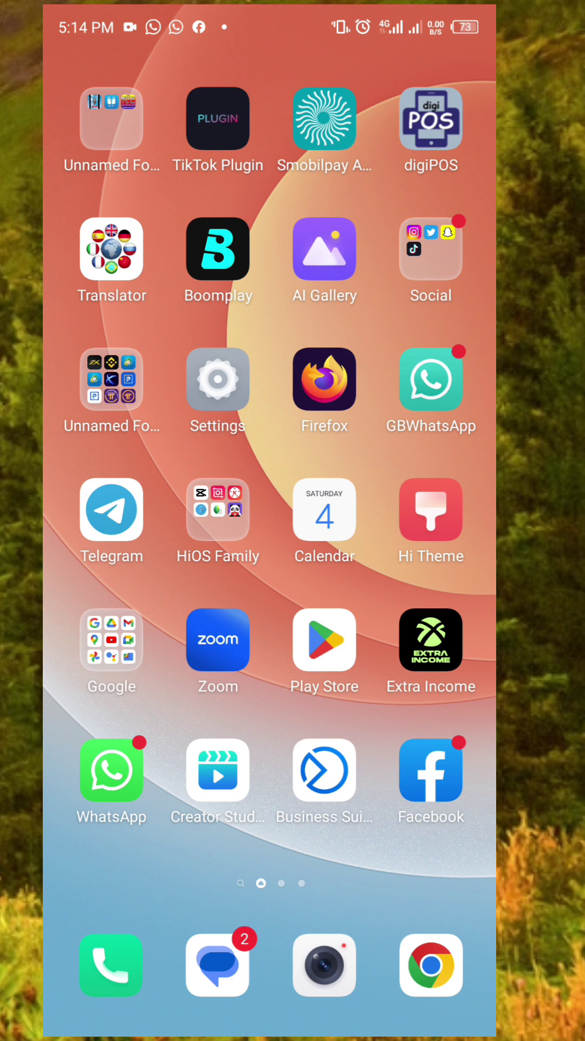
- Launch TikTok from the plugin and open the profile's options menu
click(218, 118)
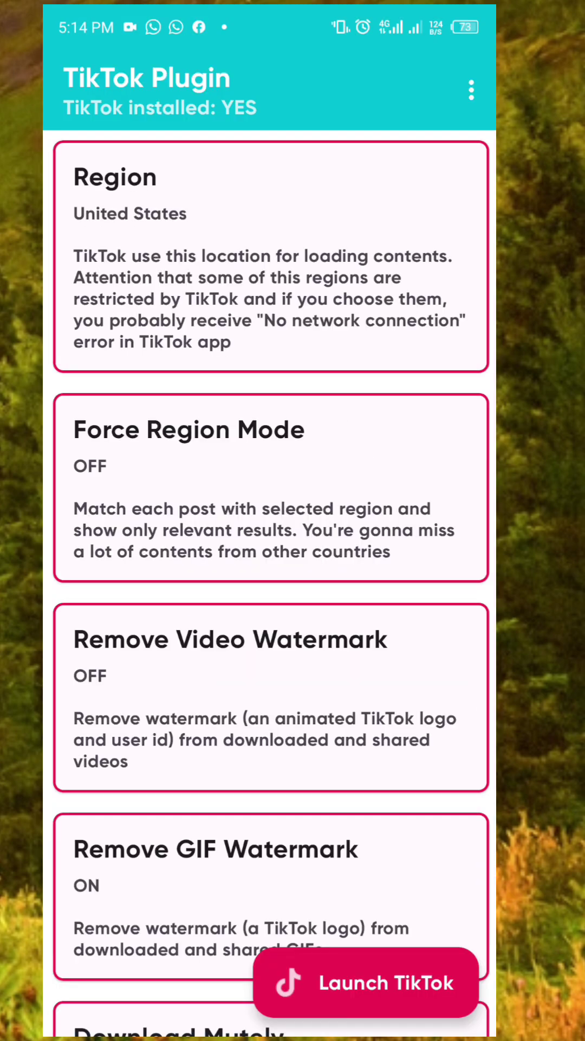
click(367, 981)
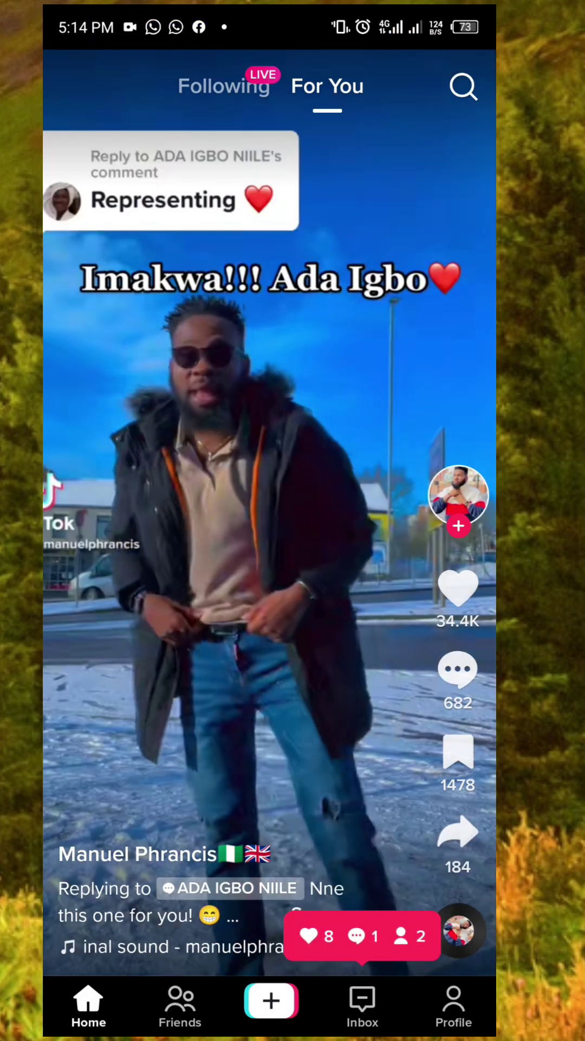
click(454, 1007)
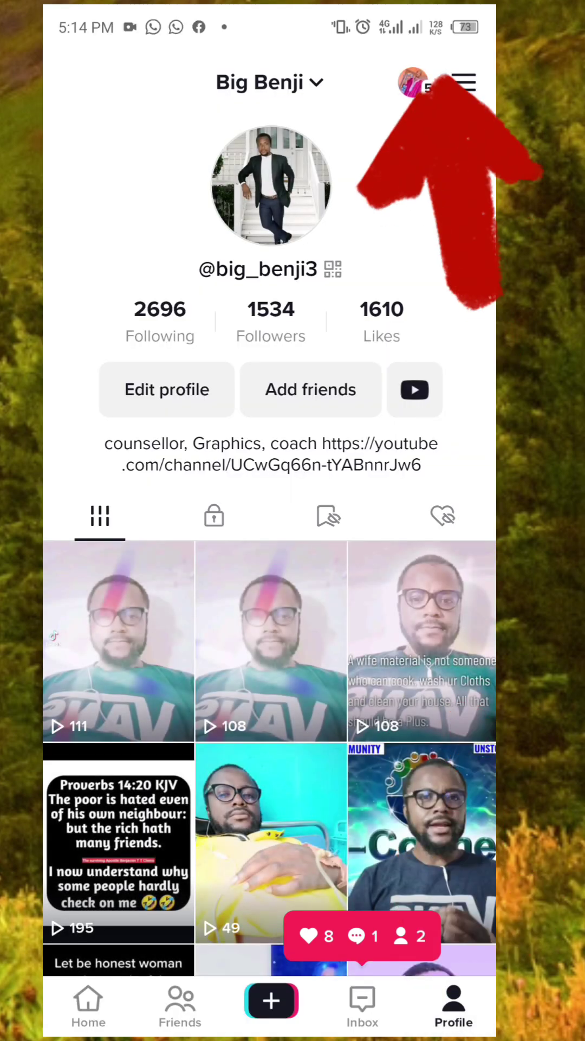
click(464, 82)
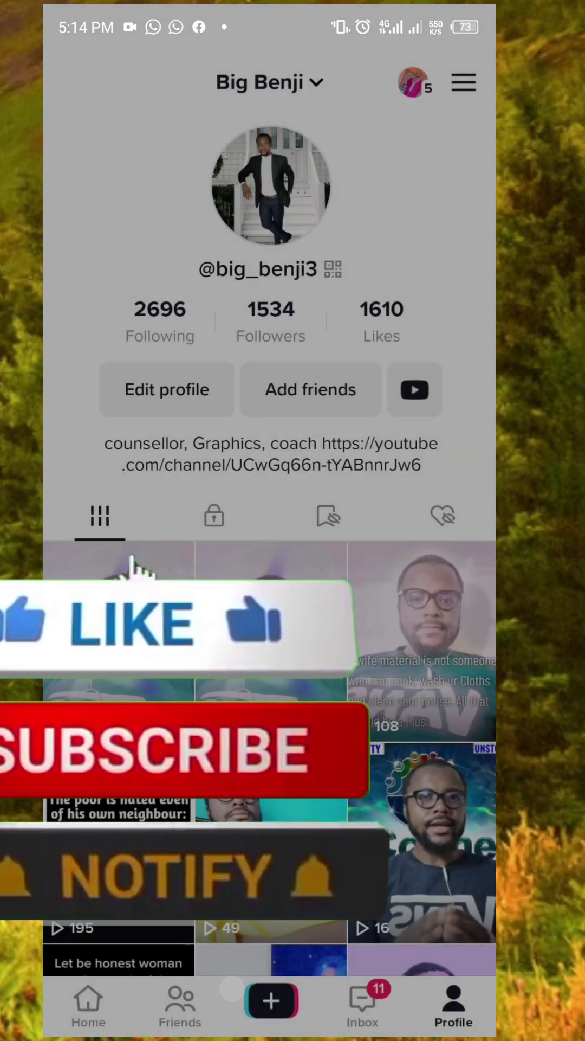
- Scroll Settings and privacy down to Cache & Cellular and open Free up space
scroll(334, 531, down, 5)
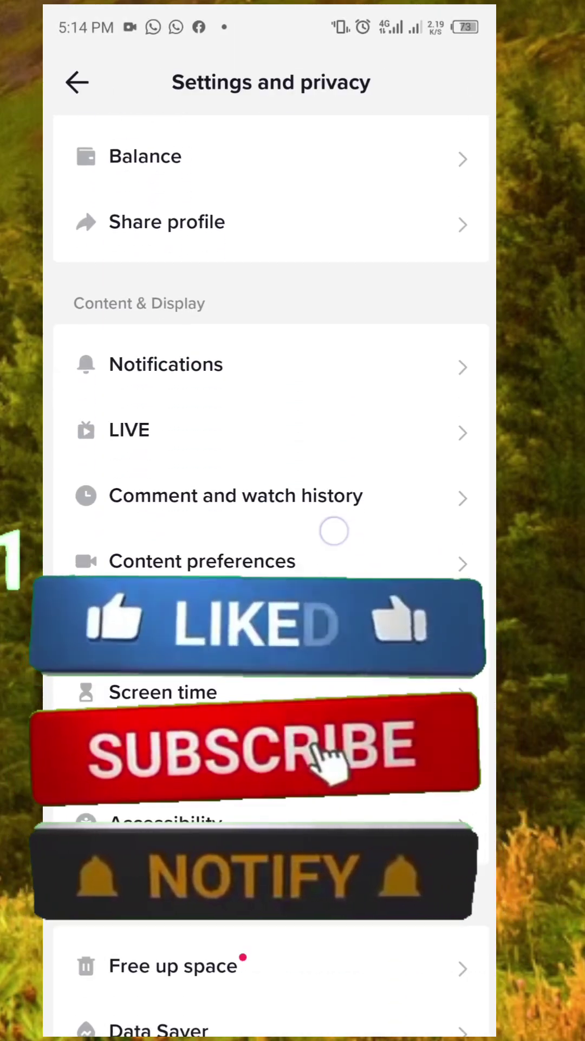
scroll(334, 530, down, 3)
scroll(271, 542, down, 4)
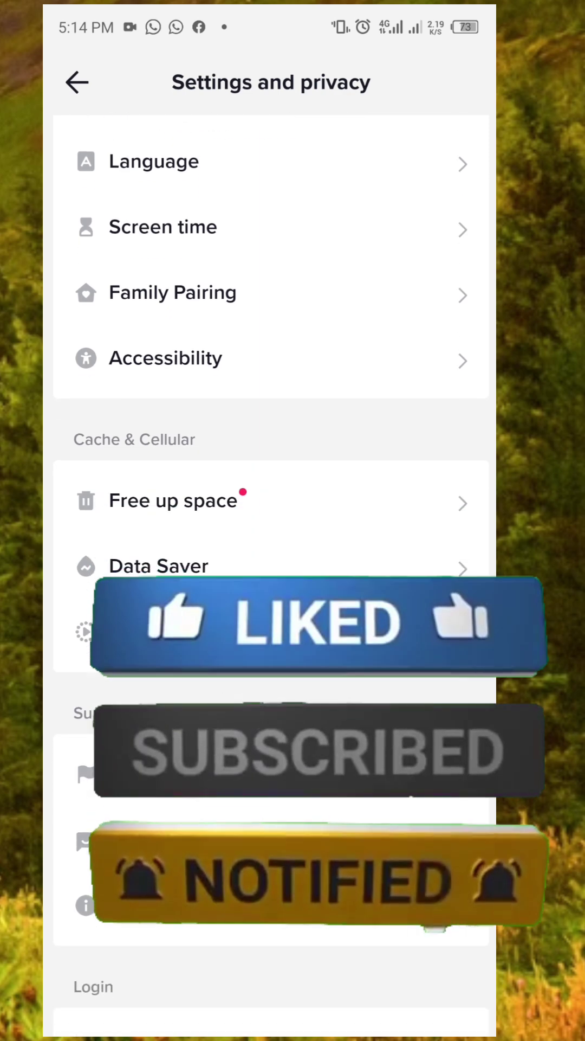
scroll(349, 537, down, 2)
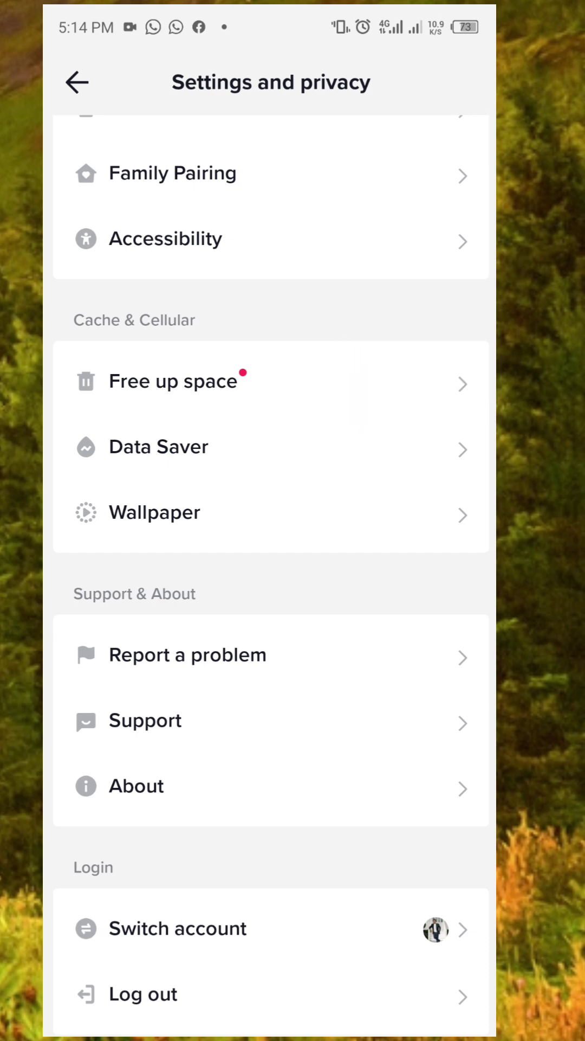
click(367, 380)
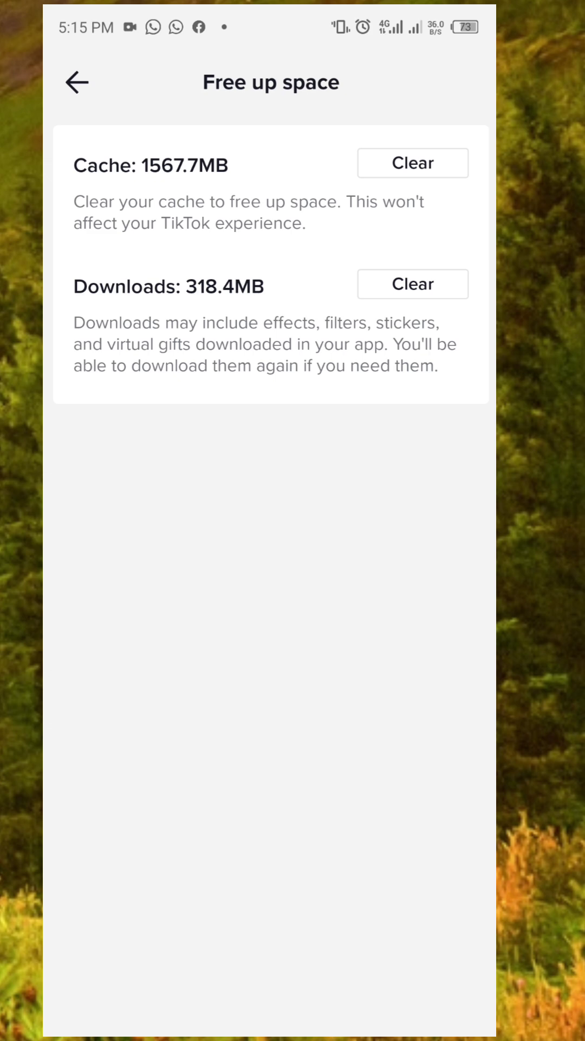
- Clear the 1567.7MB cache and the 318.4MB of downloads, confirming each
click(336, 104)
click(413, 162)
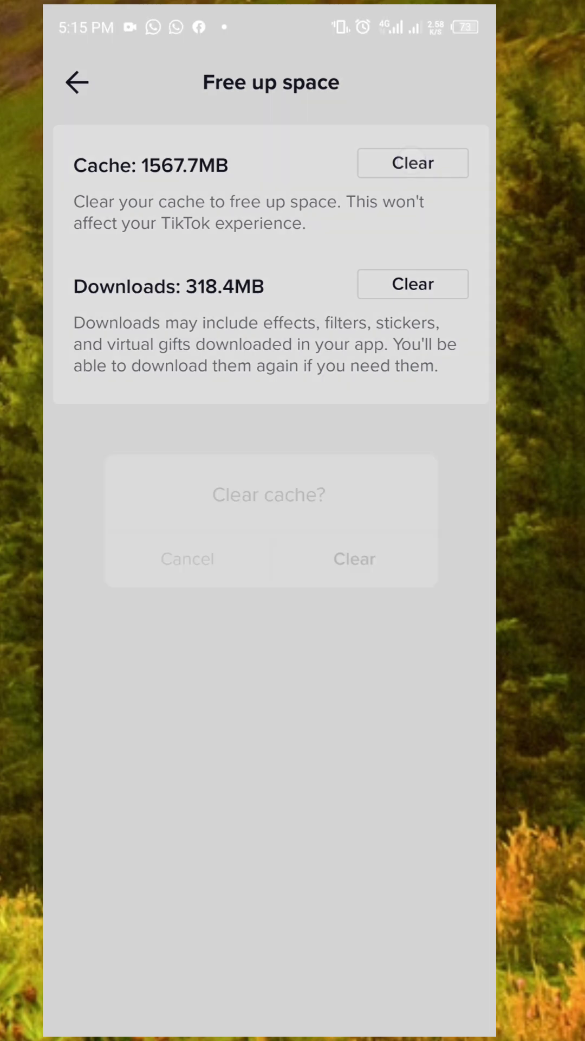
click(343, 563)
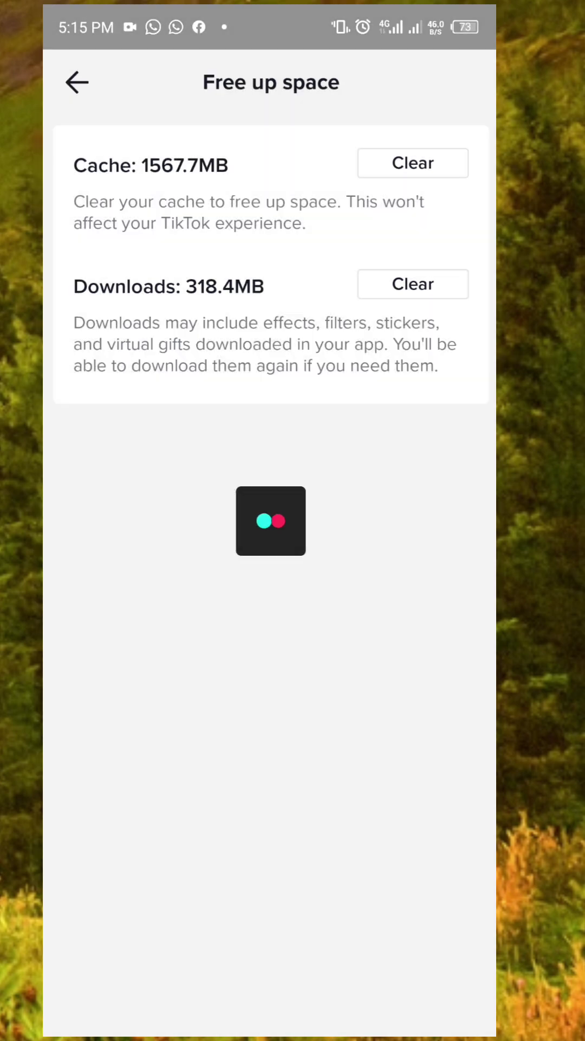
click(413, 283)
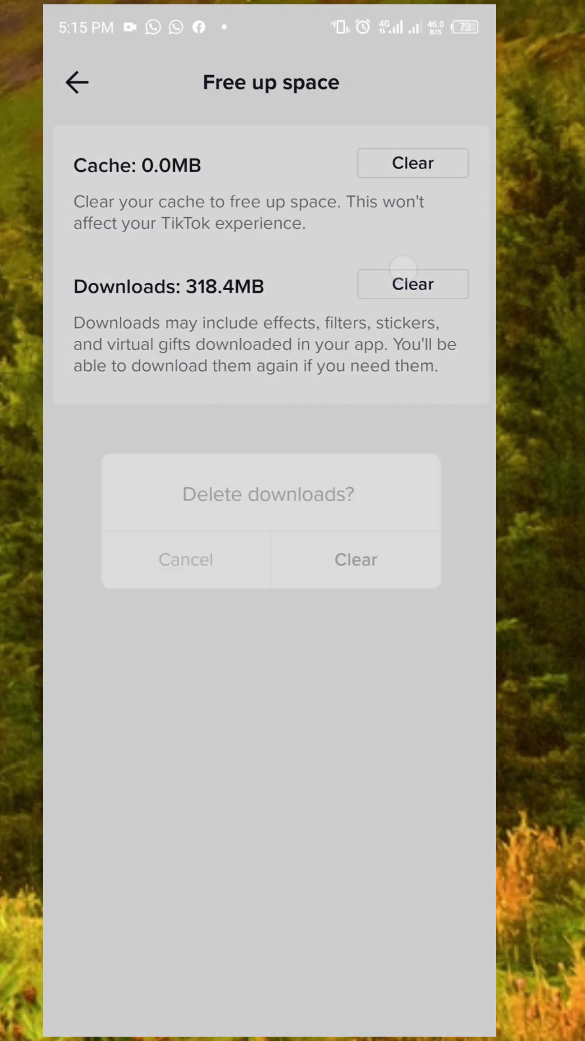
click(354, 564)
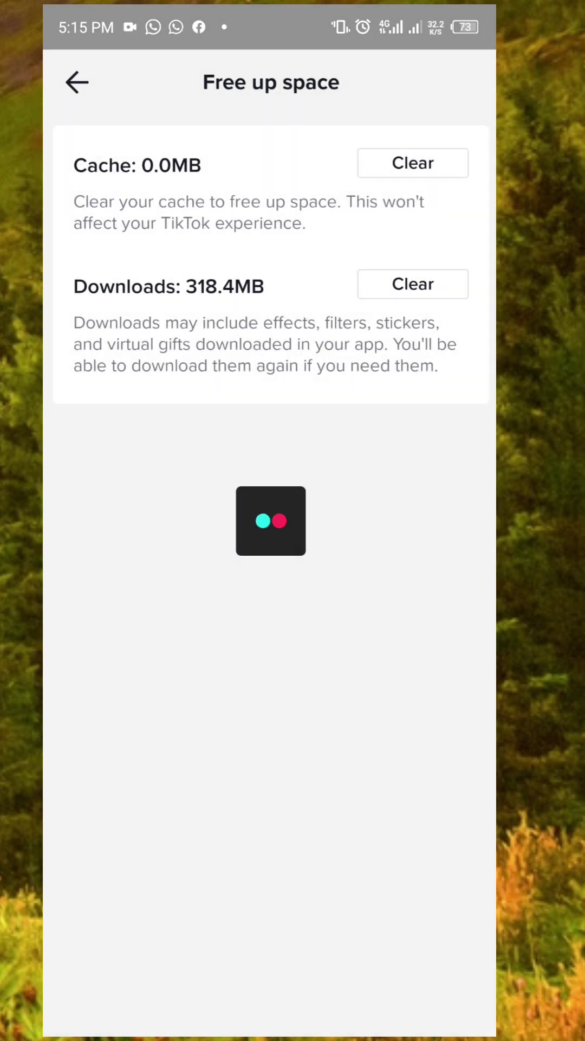